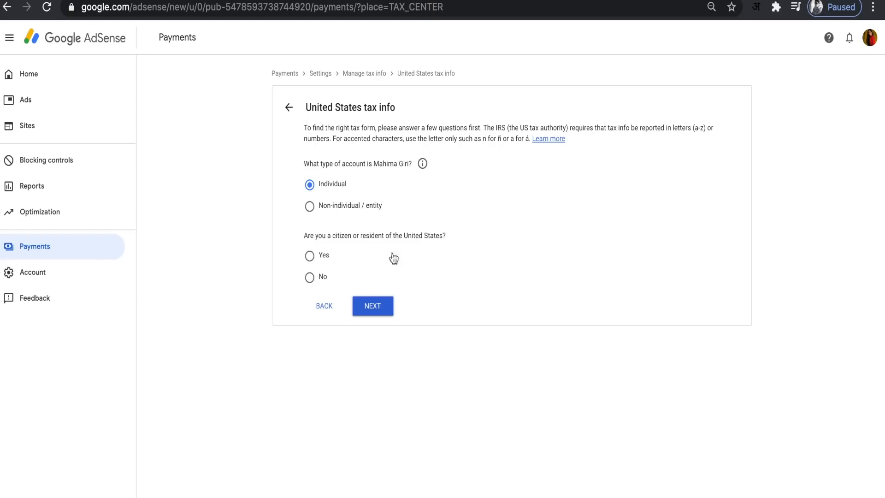
Step: Declare the individual as not a US citizen or resident, select the W-8BEN form type and start that form
{"action": "left_click", "coordinate": [310, 278]}
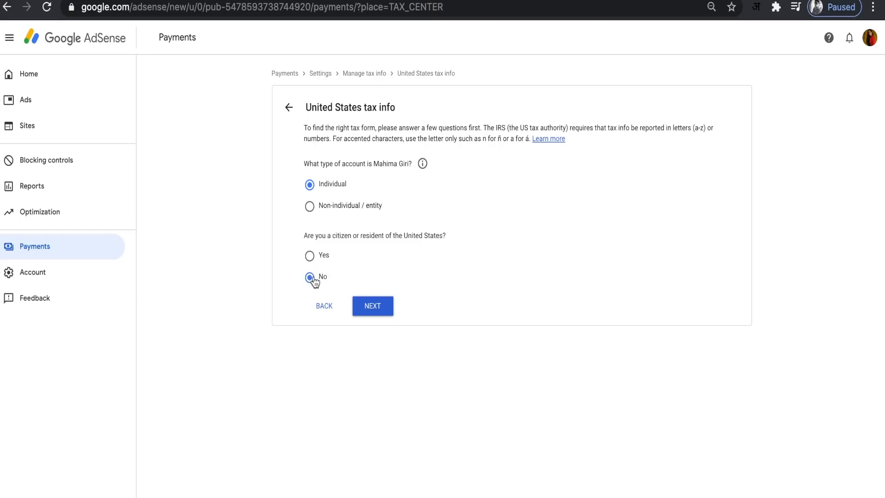
{"action": "left_click", "coordinate": [372, 307]}
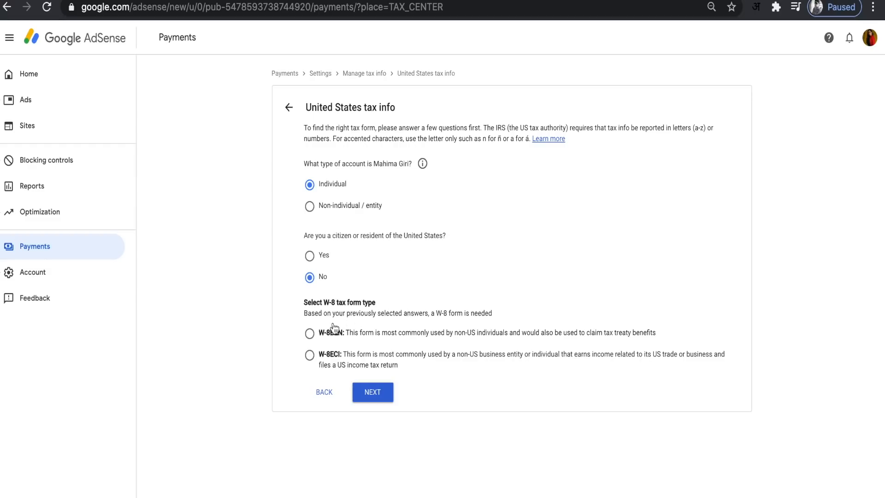
{"action": "left_click", "coordinate": [310, 334]}
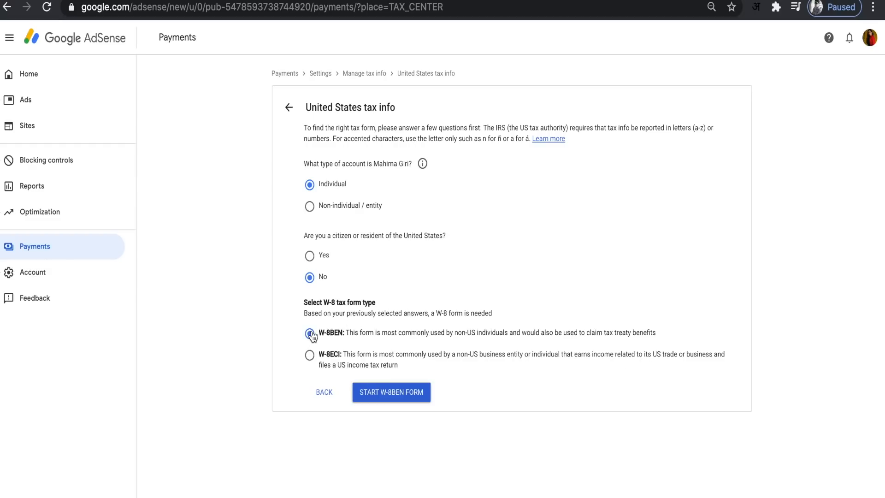
{"action": "left_click", "coordinate": [387, 396]}
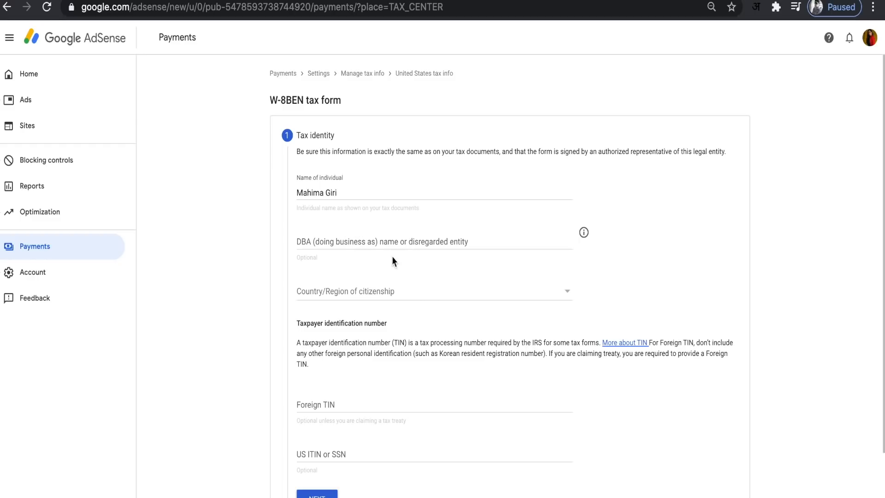
Step: Enter the individual's name as the DBA name and set the country of citizenship to India
{"action": "left_click", "coordinate": [370, 243]}
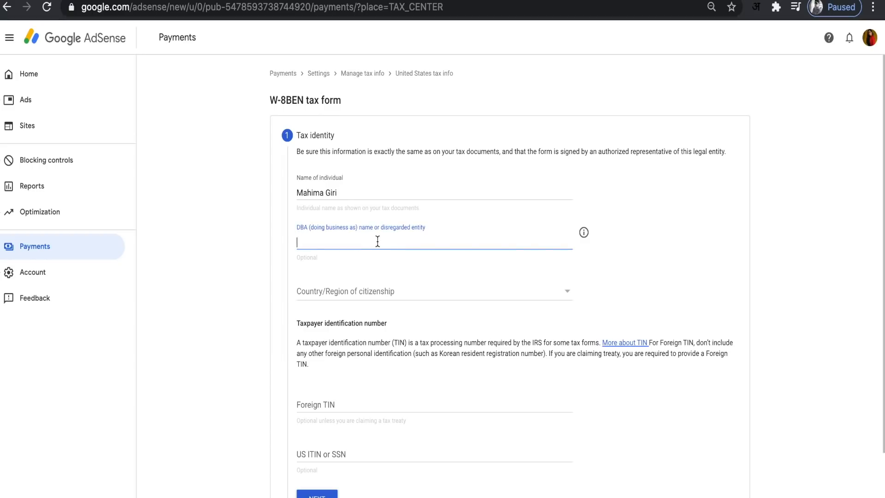
{"action": "left_click", "coordinate": [415, 292]}
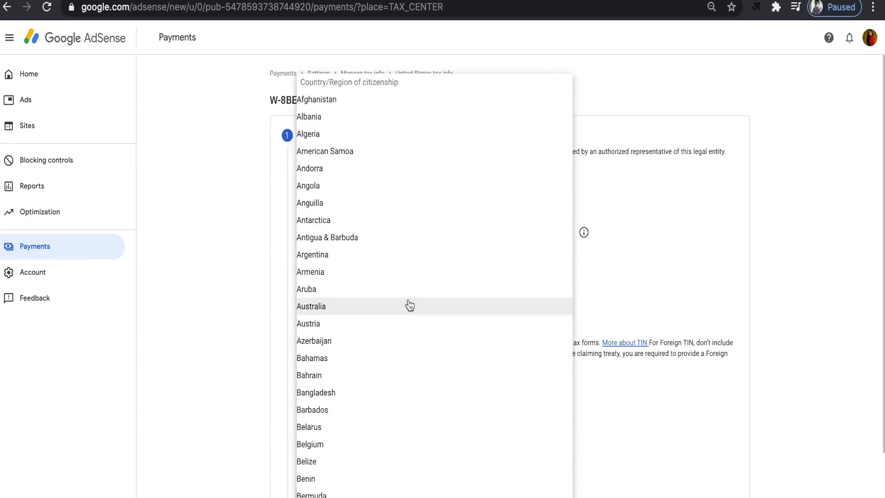
{"action": "scroll", "coordinate": [410, 305], "scroll_direction": "down", "scroll_amount": 10}
{"action": "scroll", "coordinate": [410, 305], "scroll_direction": "down", "scroll_amount": 11}
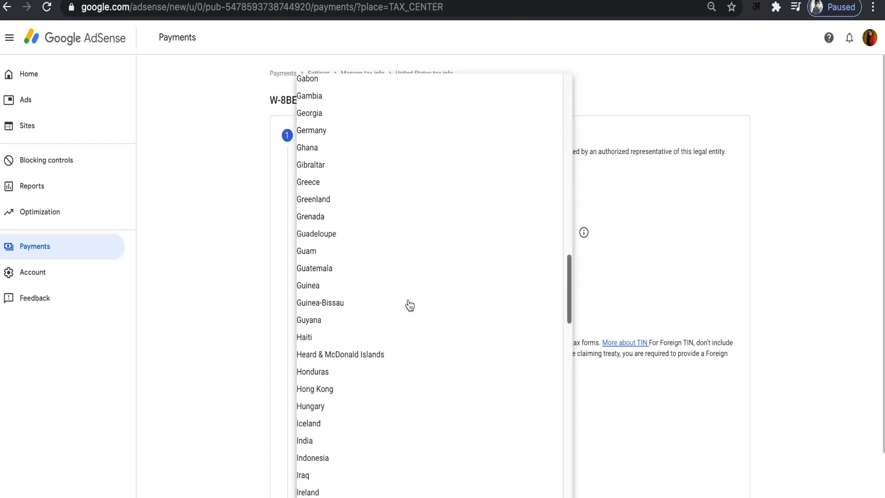
{"action": "scroll", "coordinate": [410, 305], "scroll_direction": "down", "scroll_amount": 2}
{"action": "left_click", "coordinate": [337, 306]}
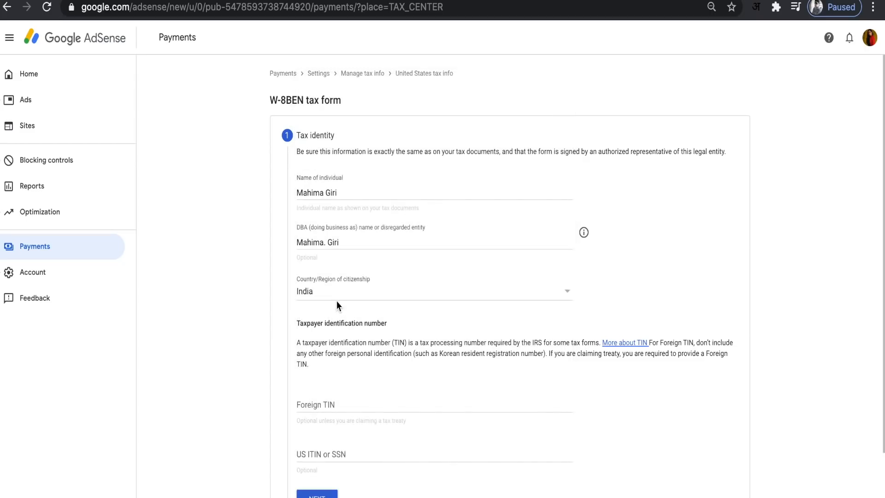
Step: Fill in the Foreign TIN with the individual's tax identification number and submit the tax identity section
{"action": "scroll", "coordinate": [278, 342], "scroll_direction": "down", "scroll_amount": 3}
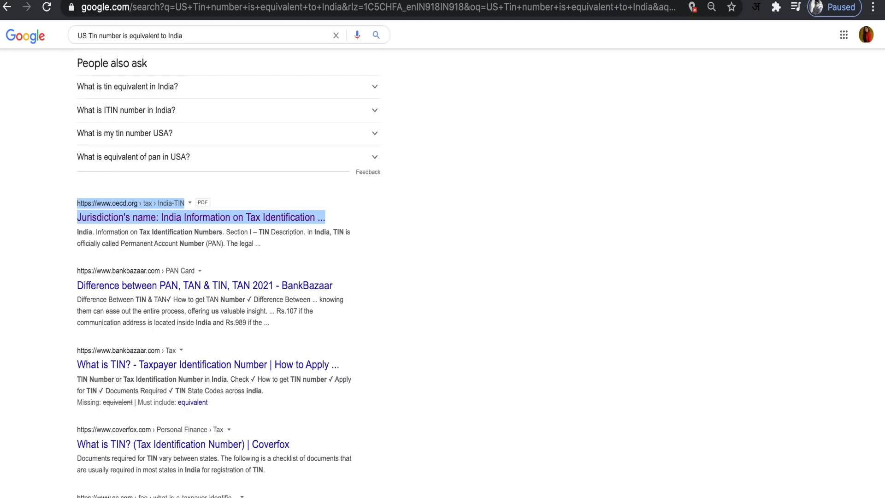
{"action": "left_click", "coordinate": [198, 205]}
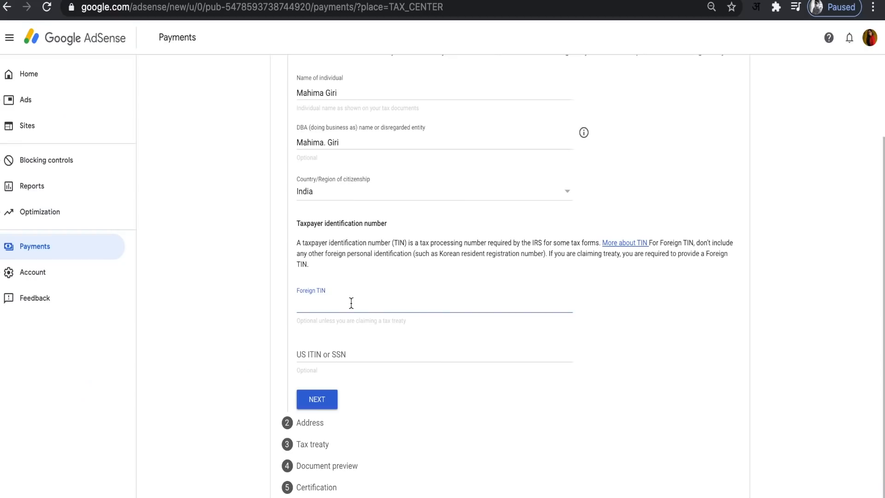
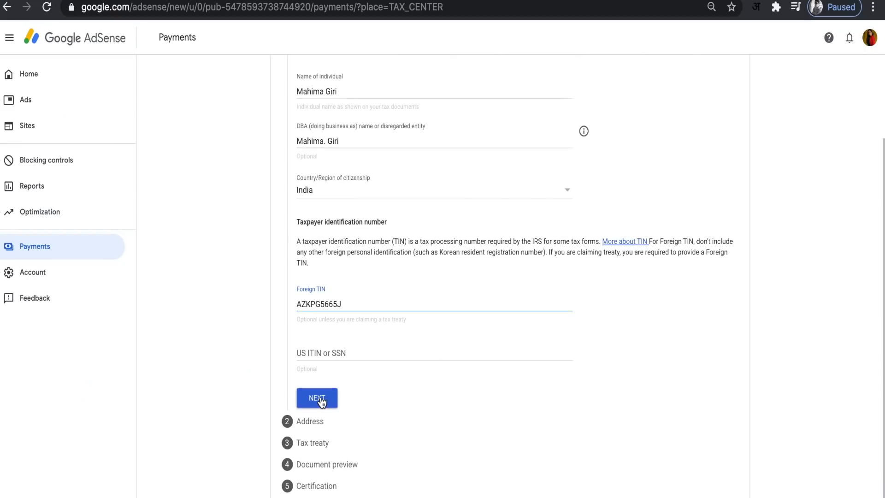
{"action": "left_click", "coordinate": [321, 400]}
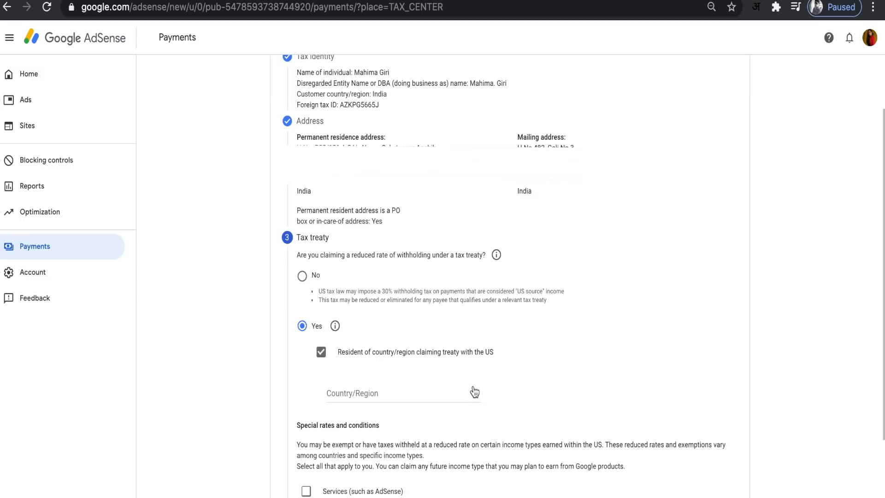
Step: Claim a reduced withholding rate under a tax treaty as a resident of India
{"action": "left_click", "coordinate": [475, 392]}
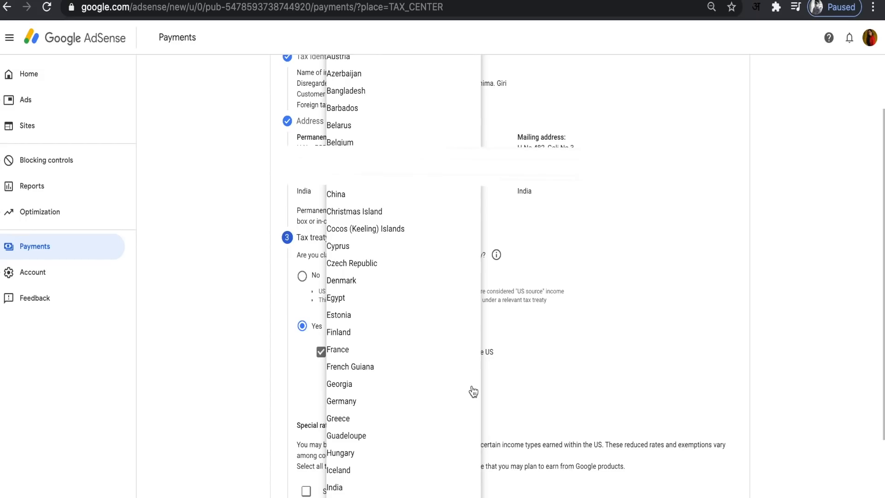
{"action": "scroll", "coordinate": [444, 359], "scroll_direction": "down", "scroll_amount": 9}
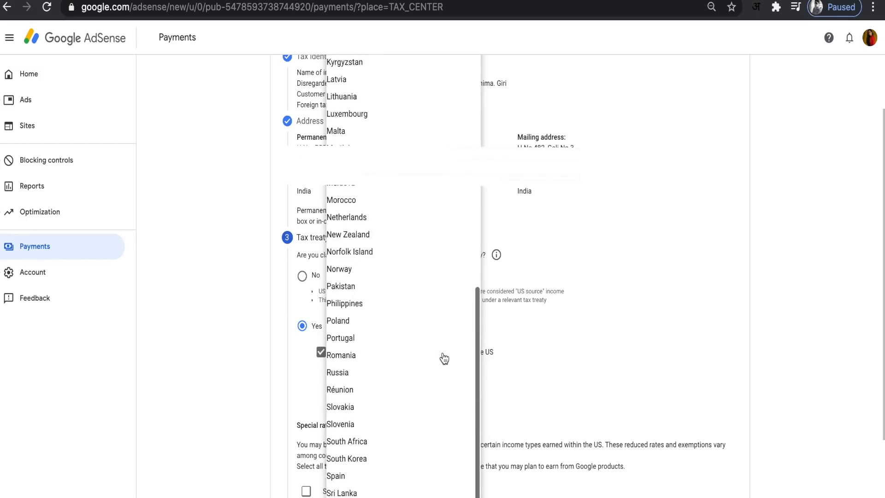
{"action": "scroll", "coordinate": [444, 358], "scroll_direction": "up", "scroll_amount": 5}
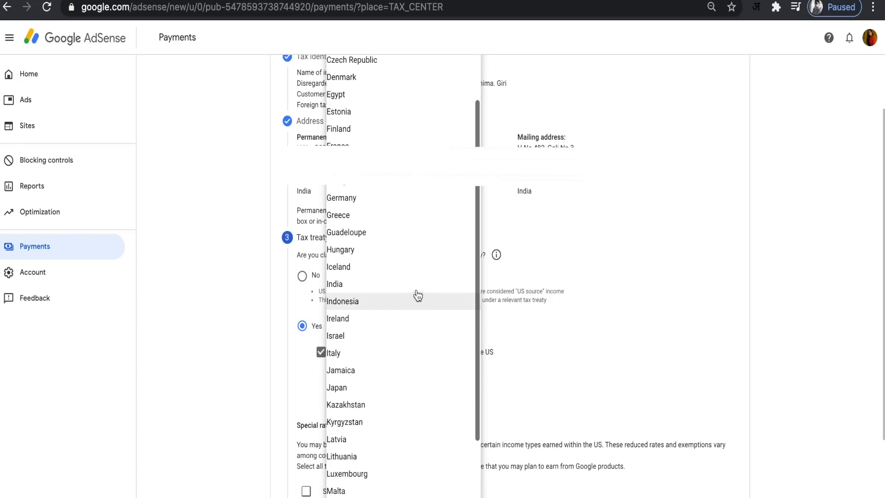
{"action": "left_click", "coordinate": [418, 294]}
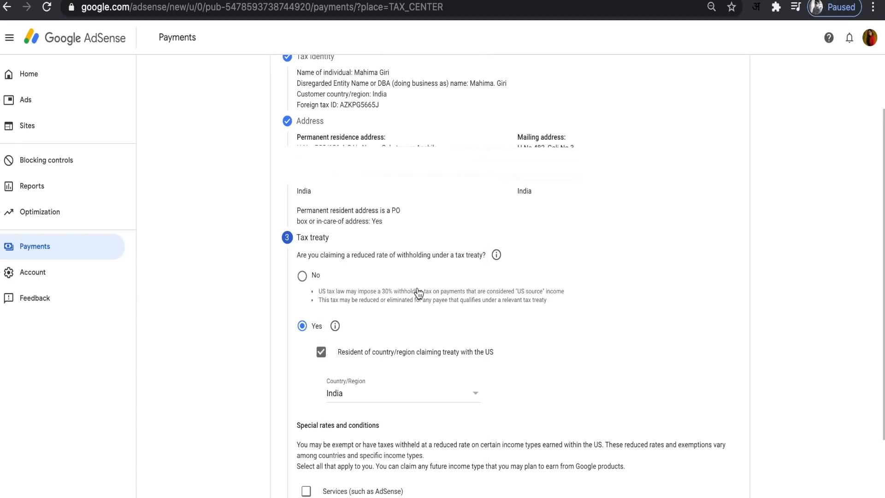
Step: Claim Services income under Article 7 and paragraph 1 at the 0% reduced treaty rate, and confirm the treaty terms are met
{"action": "scroll", "coordinate": [522, 337], "scroll_direction": "down", "scroll_amount": 3}
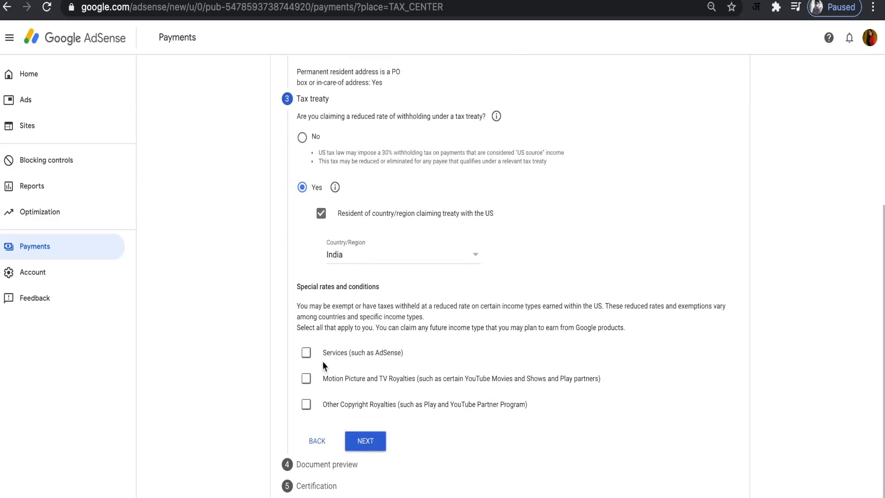
{"action": "left_click", "coordinate": [307, 356]}
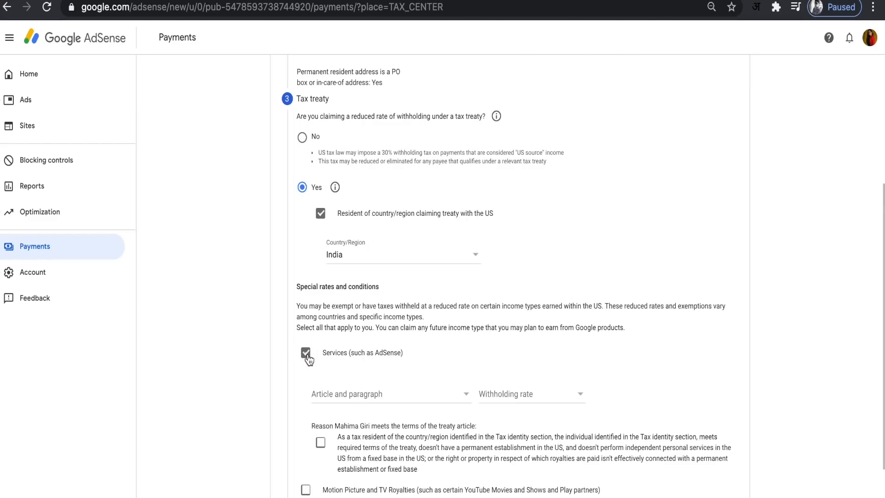
{"action": "left_click", "coordinate": [383, 401]}
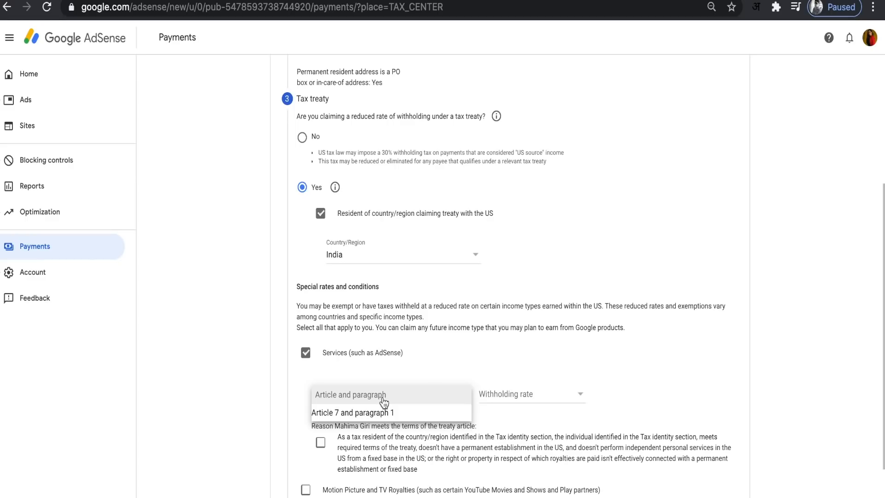
{"action": "left_click", "coordinate": [381, 417]}
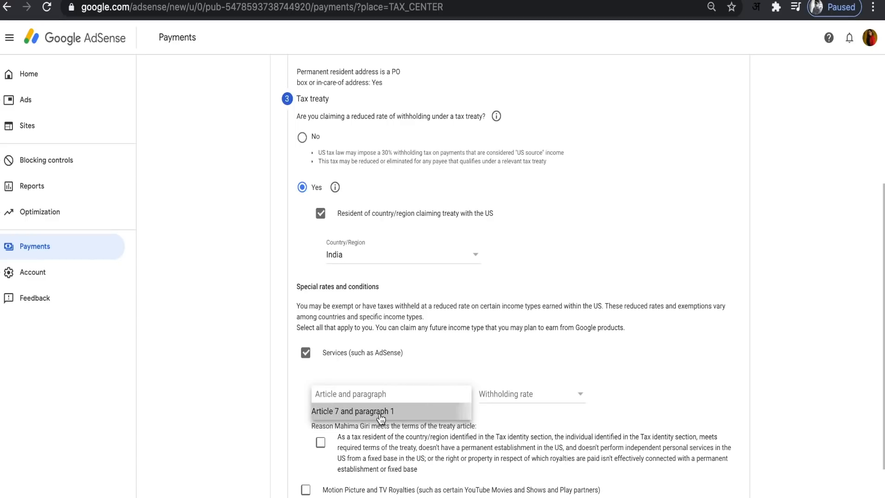
{"action": "left_click", "coordinate": [510, 395]}
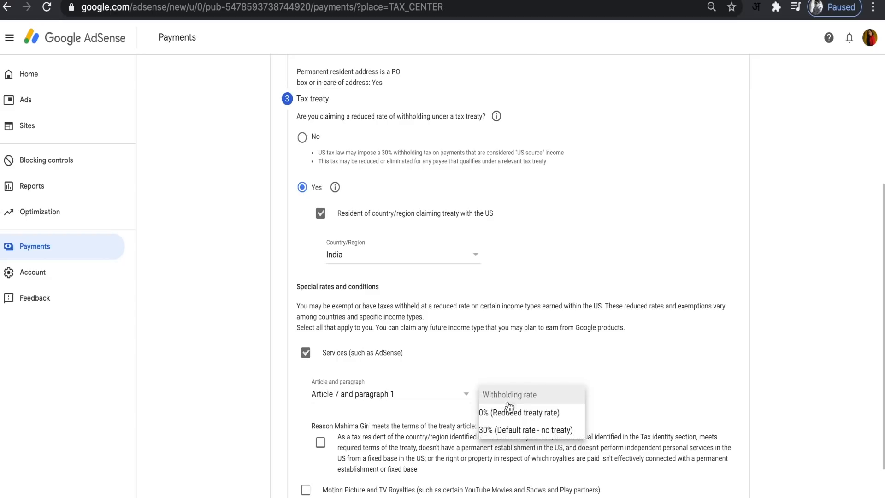
{"action": "left_click", "coordinate": [445, 381]}
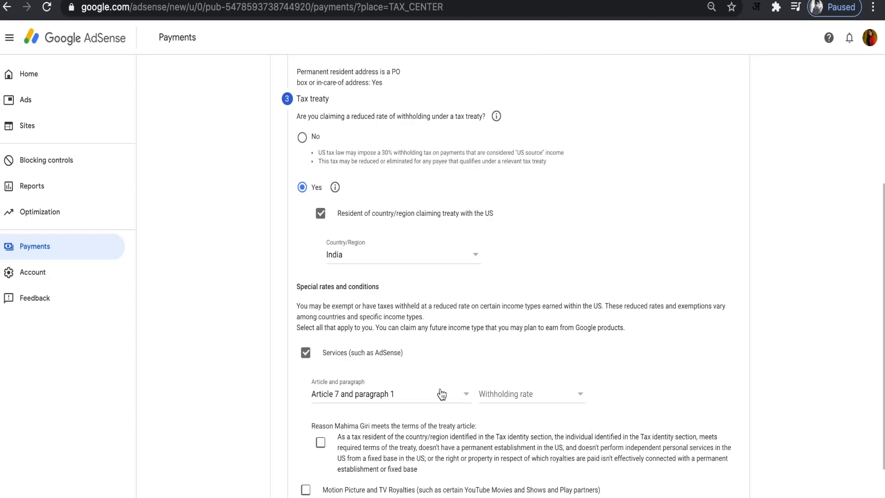
{"action": "left_click", "coordinate": [494, 396]}
{"action": "left_click", "coordinate": [507, 409]}
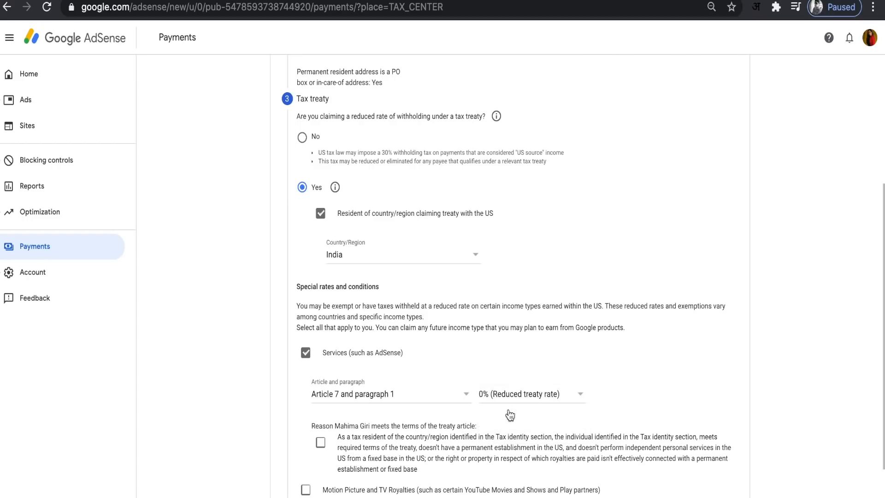
{"action": "scroll", "coordinate": [510, 415], "scroll_direction": "down", "scroll_amount": 3}
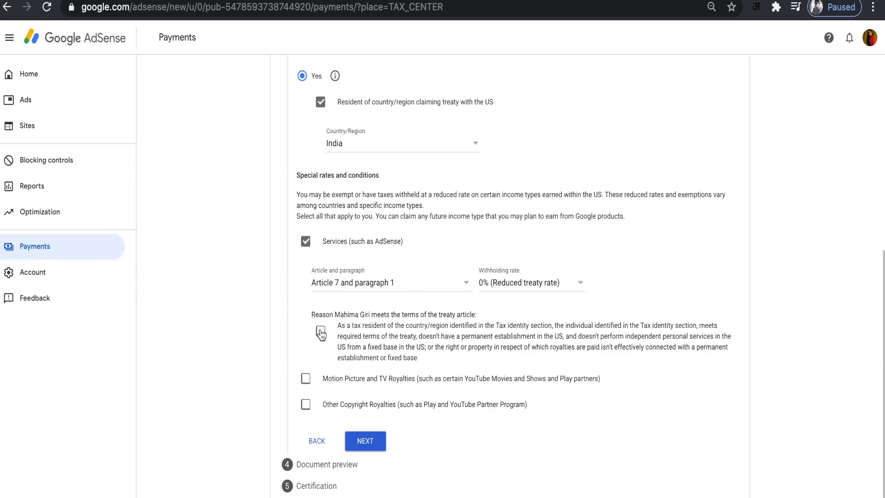
{"action": "left_click", "coordinate": [321, 335]}
Step: Claim Motion Picture and TV Royalties under Article 12 and paragraph 2A II at the 15% reduced treaty rate, confirming the treaty terms
{"action": "left_click", "coordinate": [306, 379]}
{"action": "scroll", "coordinate": [309, 375], "scroll_direction": "down", "scroll_amount": 1}
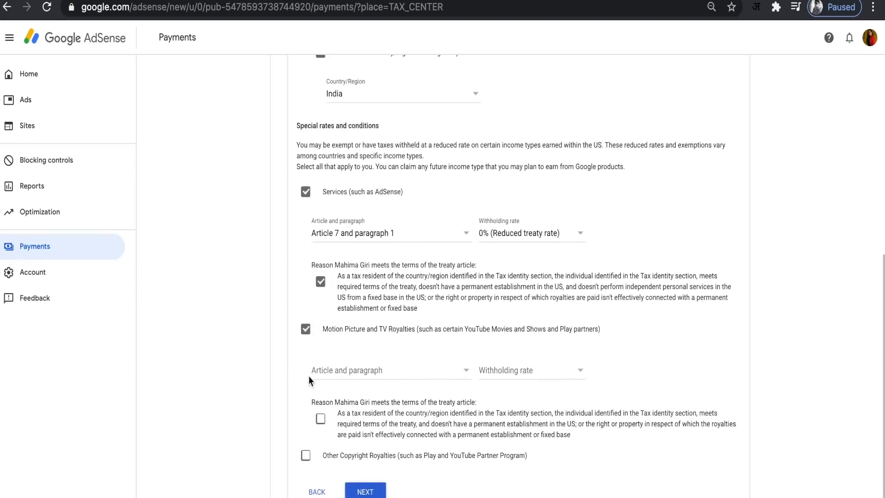
{"action": "left_click", "coordinate": [355, 369]}
{"action": "left_click", "coordinate": [360, 387]}
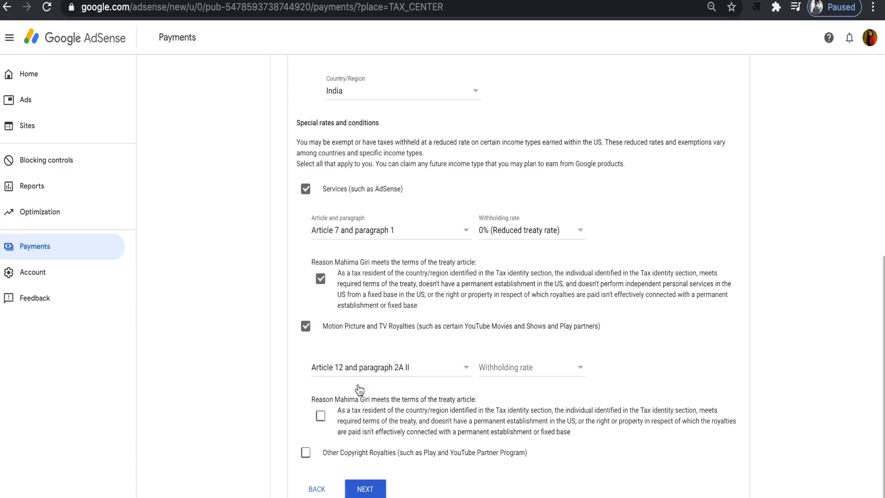
{"action": "left_click", "coordinate": [503, 372]}
{"action": "left_click", "coordinate": [519, 387]}
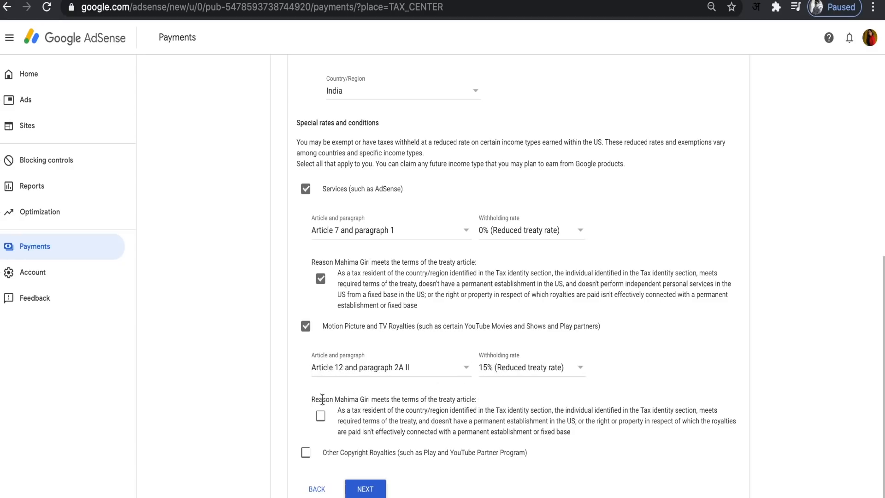
{"action": "left_click", "coordinate": [321, 416]}
Step: Claim Other Copyright Royalties under Article 12 and paragraph 2A II at the 15% reduced treaty rate, confirming the treaty terms
{"action": "scroll", "coordinate": [323, 420], "scroll_direction": "down", "scroll_amount": 1}
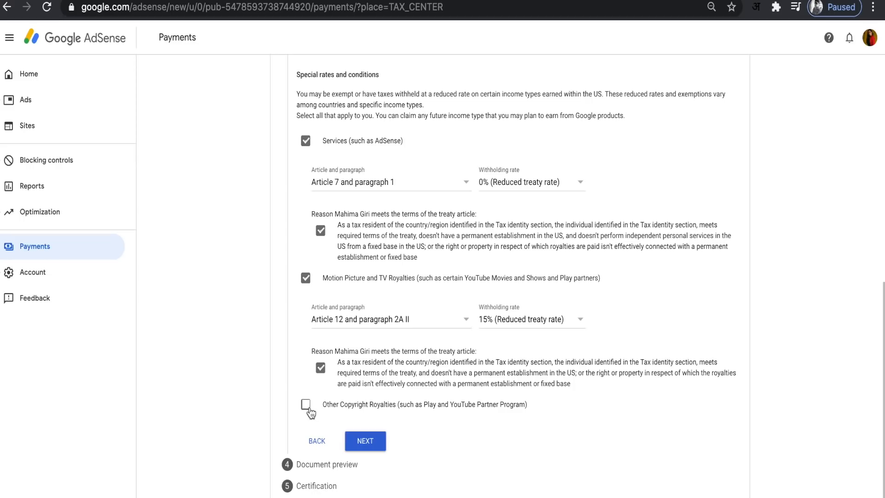
{"action": "left_click", "coordinate": [306, 405]}
{"action": "scroll", "coordinate": [319, 395], "scroll_direction": "down", "scroll_amount": 2}
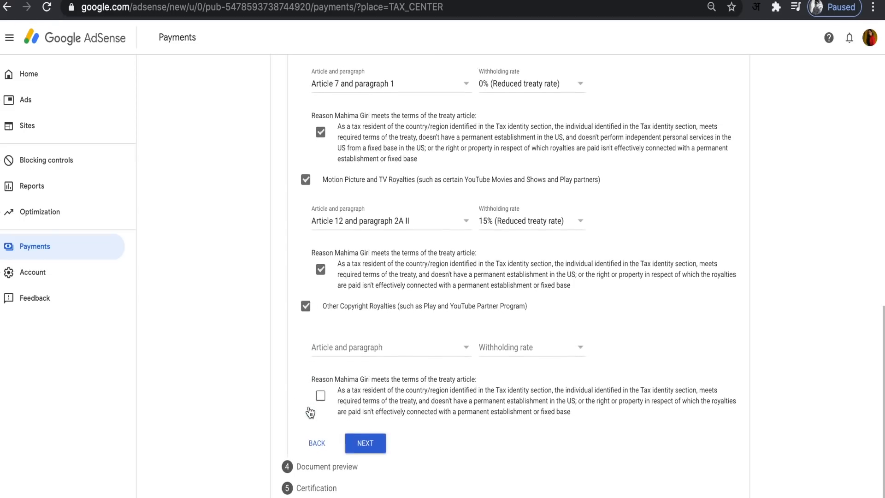
{"action": "left_click", "coordinate": [386, 351]}
{"action": "left_click", "coordinate": [363, 364]}
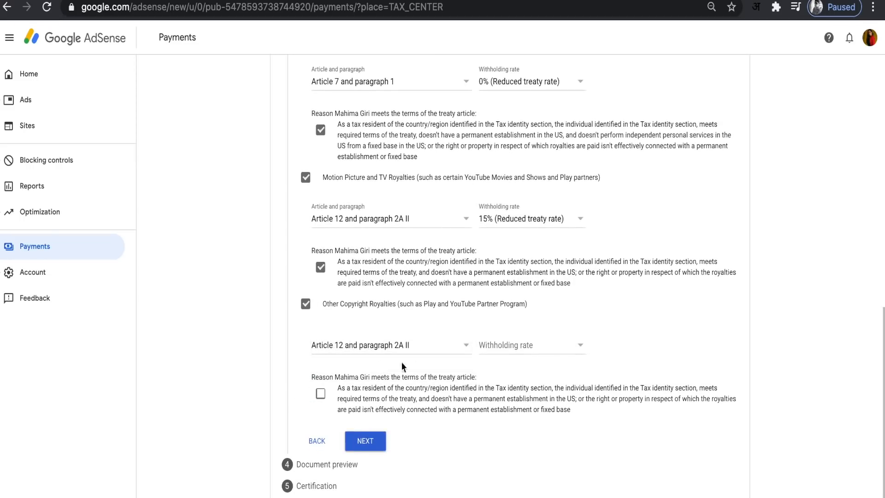
{"action": "left_click", "coordinate": [510, 347]}
{"action": "left_click", "coordinate": [512, 364]}
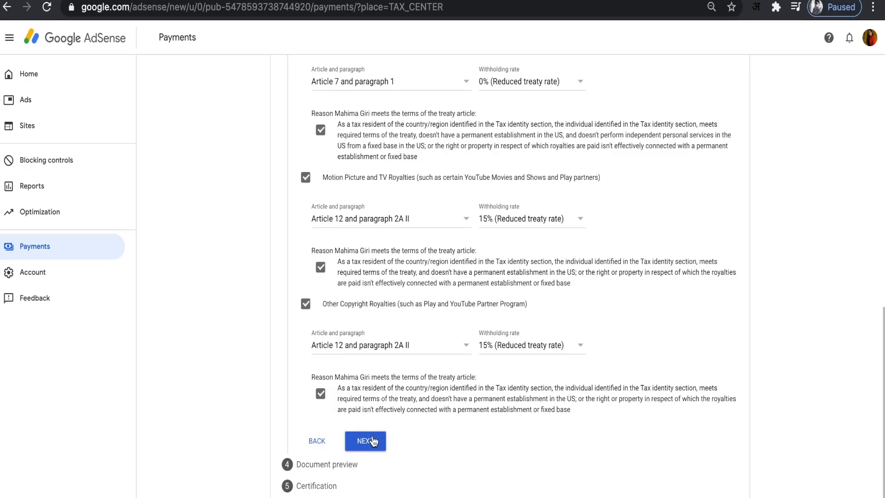
Step: Review the tax treaty selections for all three income types and continue to the document preview
{"action": "scroll", "coordinate": [453, 392], "scroll_direction": "up", "scroll_amount": 7}
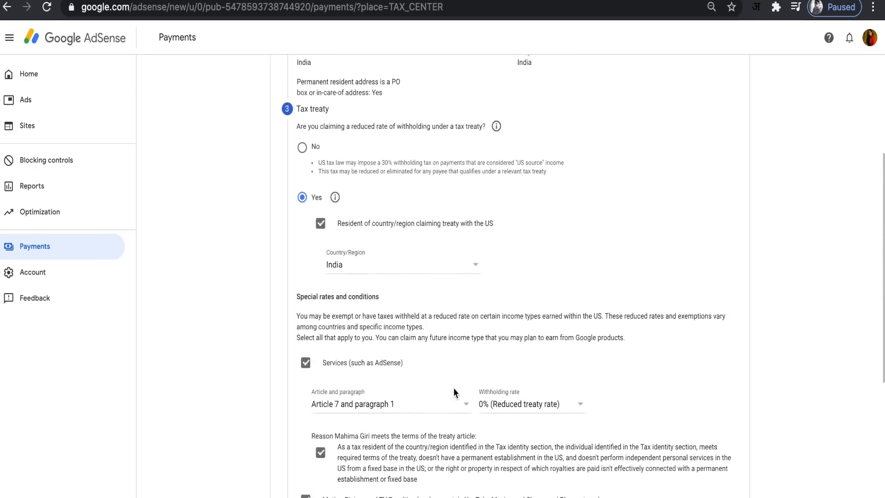
{"action": "scroll", "coordinate": [454, 392], "scroll_direction": "down", "scroll_amount": 2}
{"action": "scroll", "coordinate": [453, 391], "scroll_direction": "down", "scroll_amount": 4}
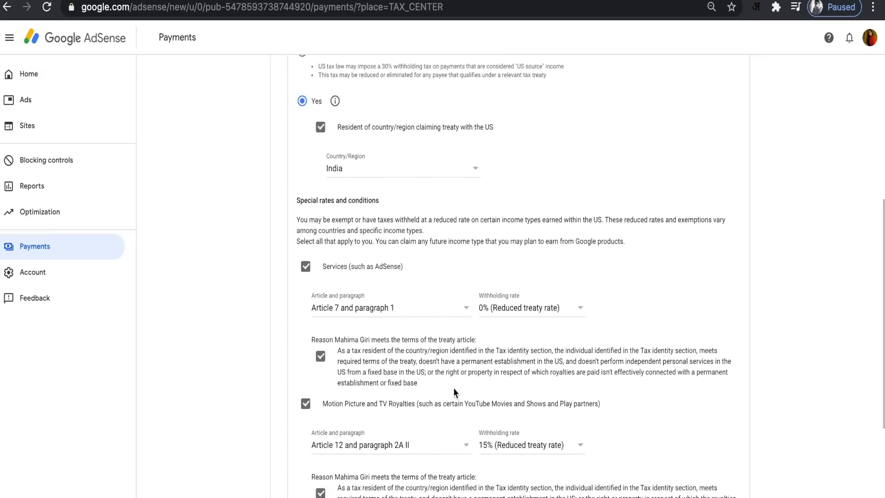
{"action": "scroll", "coordinate": [454, 391], "scroll_direction": "down", "scroll_amount": 3}
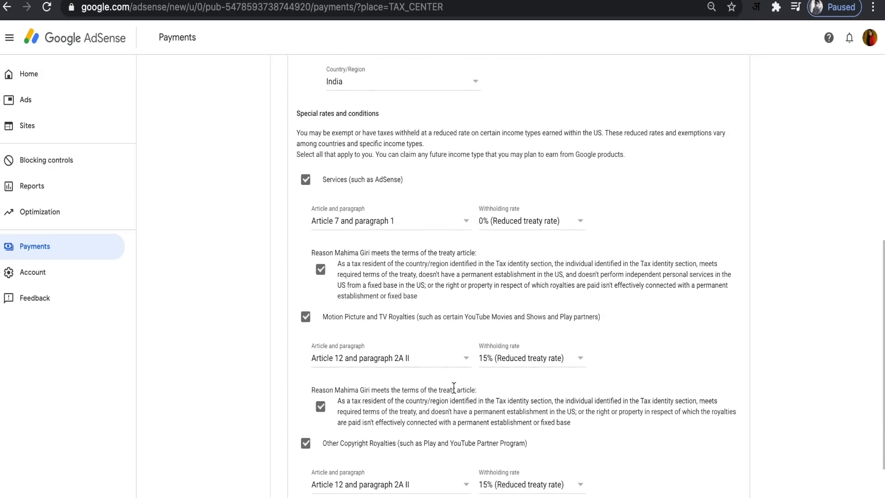
{"action": "scroll", "coordinate": [455, 392], "scroll_direction": "down", "scroll_amount": 4}
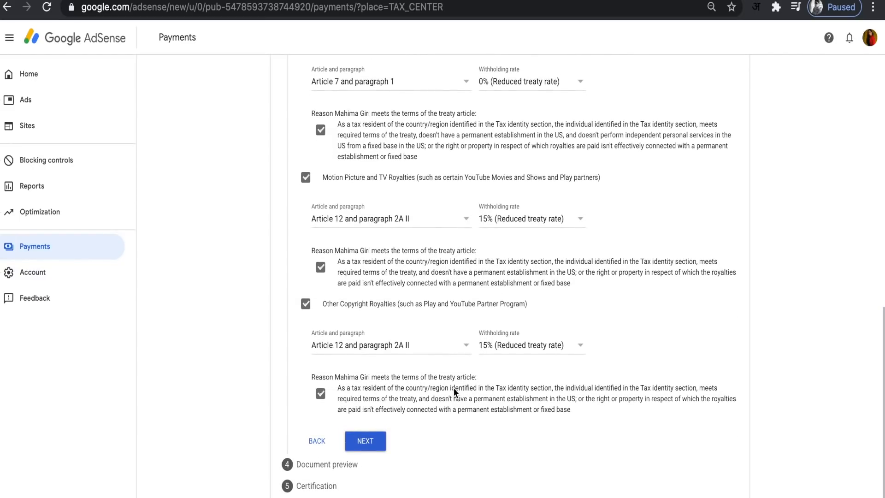
{"action": "left_click", "coordinate": [369, 441]}
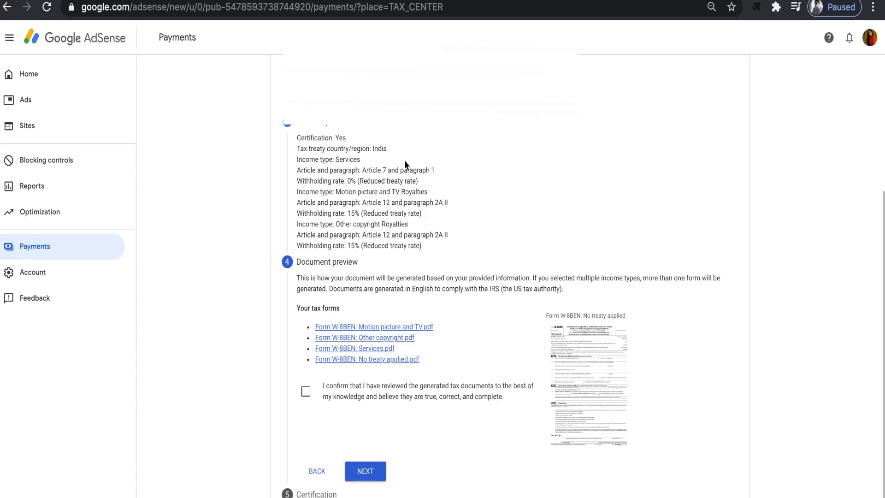
Step: Review the generated W-8BEN documents, confirm they are true, correct and complete, and continue to the certification
{"action": "scroll", "coordinate": [405, 159], "scroll_direction": "up", "scroll_amount": 1}
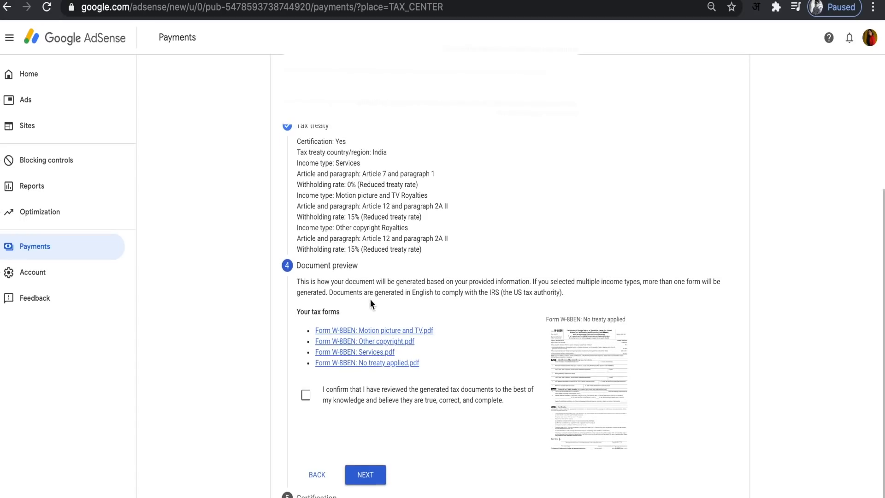
{"action": "scroll", "coordinate": [377, 299], "scroll_direction": "down", "scroll_amount": 1}
{"action": "left_click", "coordinate": [306, 383]}
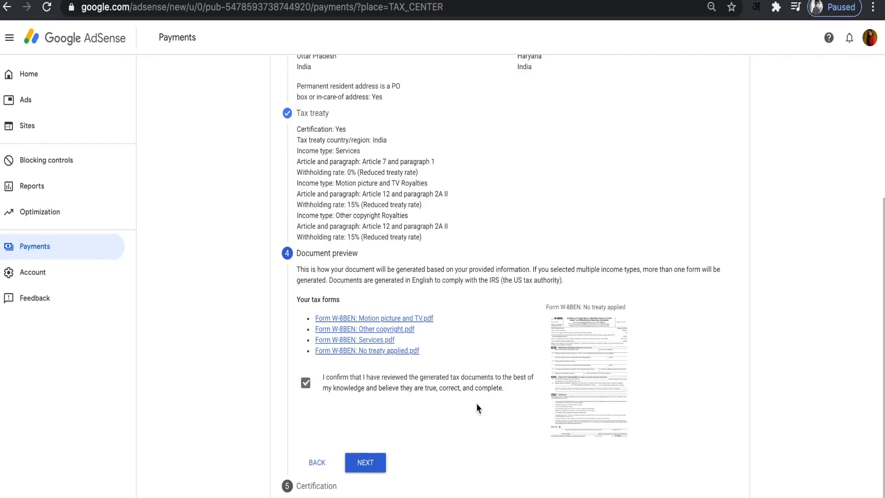
{"action": "left_click", "coordinate": [365, 462]}
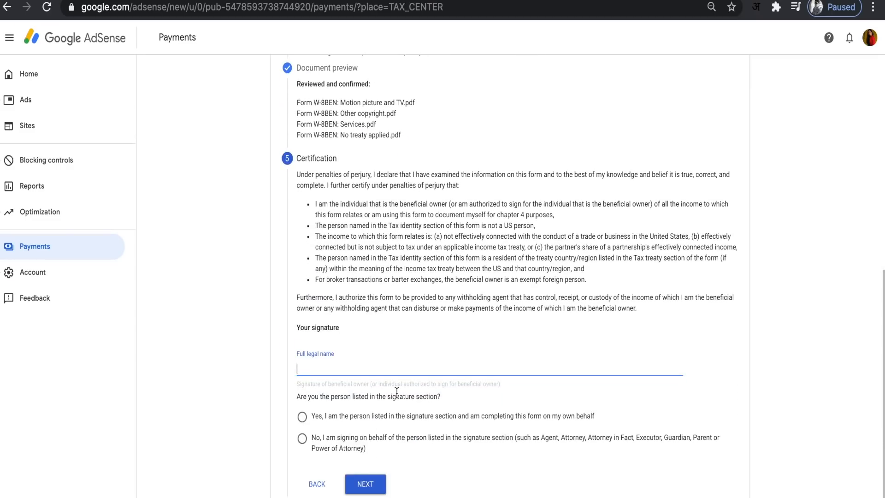
Step: Sign the certification with the full legal name, declare completing the form on one's own behalf, and continue
{"action": "left_click", "coordinate": [303, 417]}
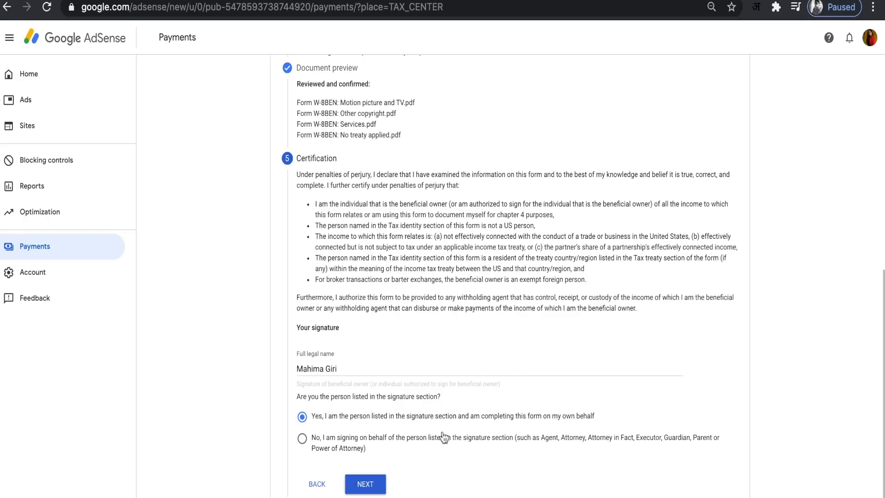
{"action": "left_click", "coordinate": [373, 488]}
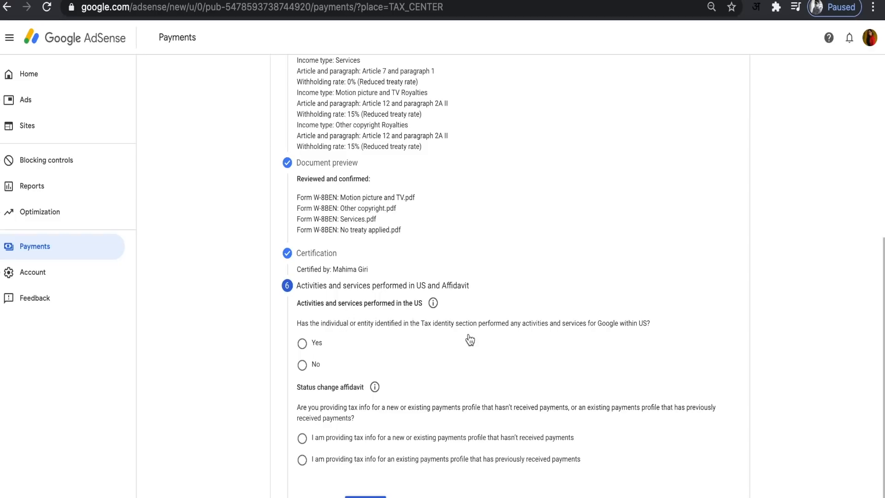
Step: Answer No to activities and services performed within the US and certify that services are performed solely outside the US
{"action": "left_click", "coordinate": [304, 367]}
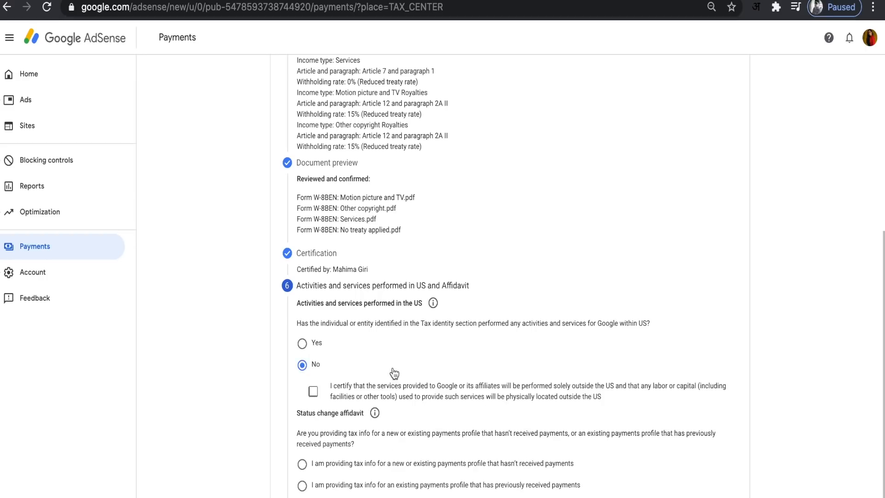
{"action": "scroll", "coordinate": [368, 369], "scroll_direction": "down", "scroll_amount": 1}
{"action": "left_click", "coordinate": [314, 367]}
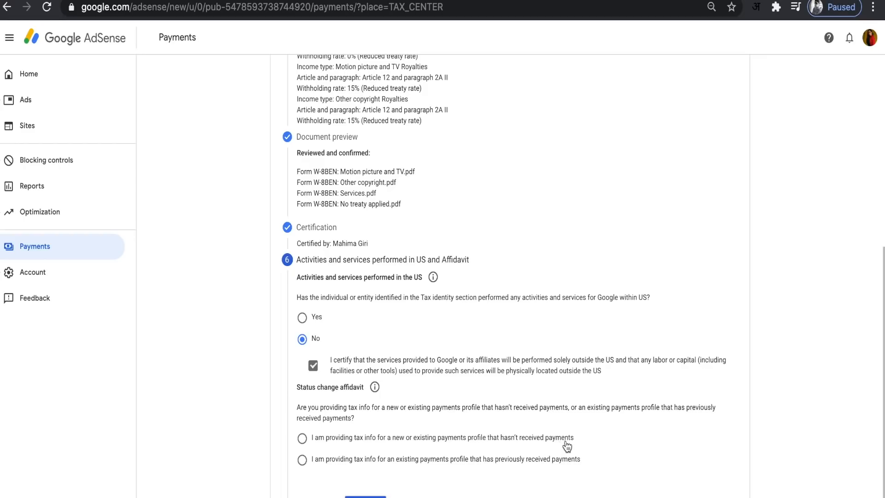
Step: Declare an existing payments profile that previously received payments, affirm the unchanged-status affidavit under penalties of perjury, and submit the form
{"action": "left_click", "coordinate": [303, 461]}
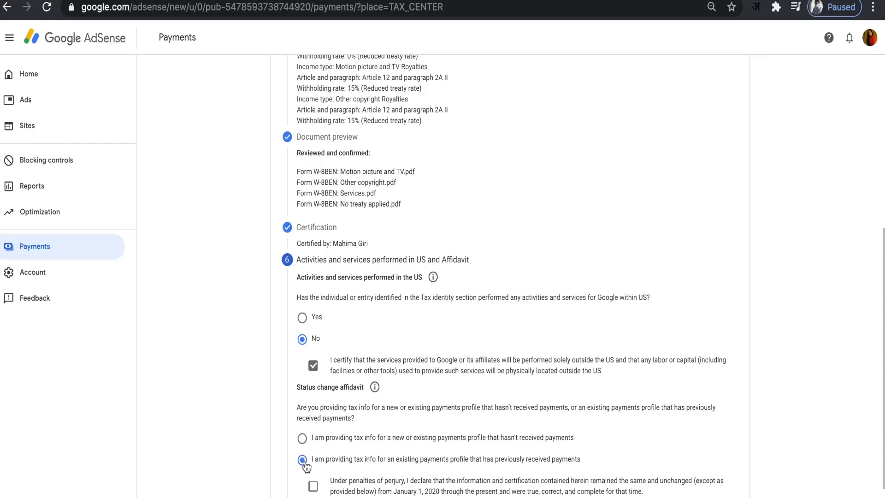
{"action": "scroll", "coordinate": [305, 467], "scroll_direction": "down", "scroll_amount": 2}
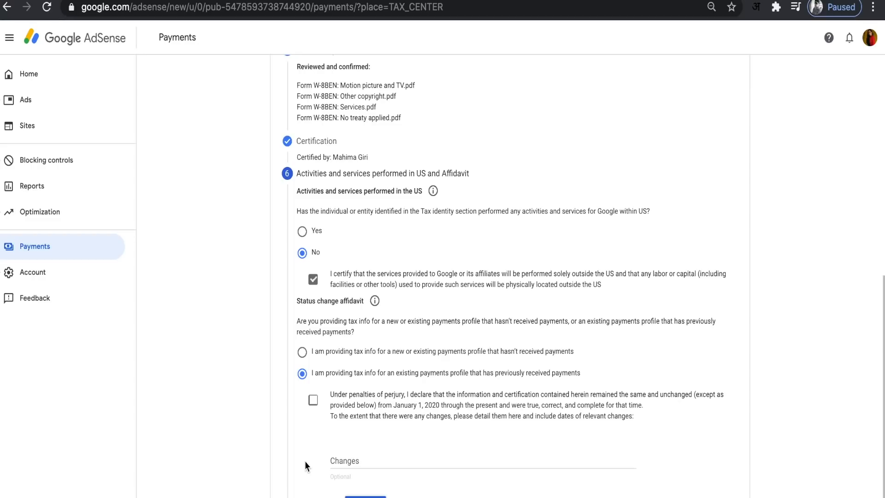
{"action": "left_click", "coordinate": [314, 401]}
{"action": "left_click", "coordinate": [365, 497]}
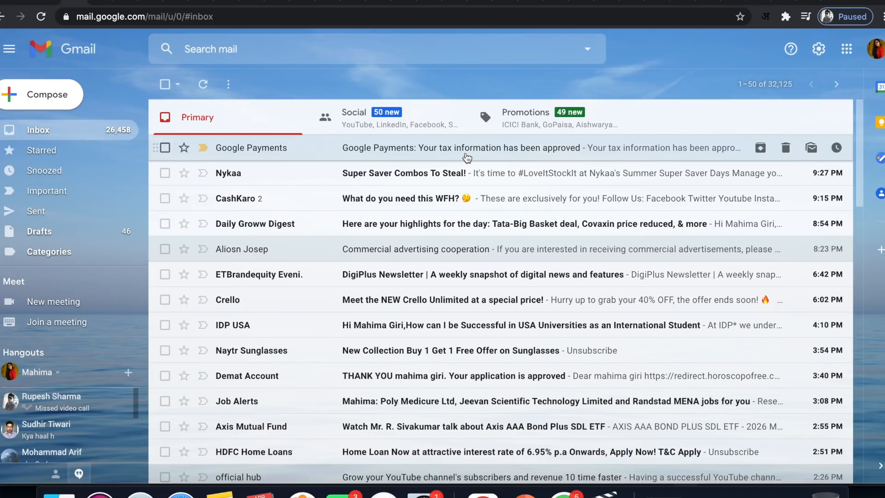
Step: Switch to Gmail, read the Google Payments email about the tax information, and view the tax info through its link
{"action": "left_click", "coordinate": [466, 157]}
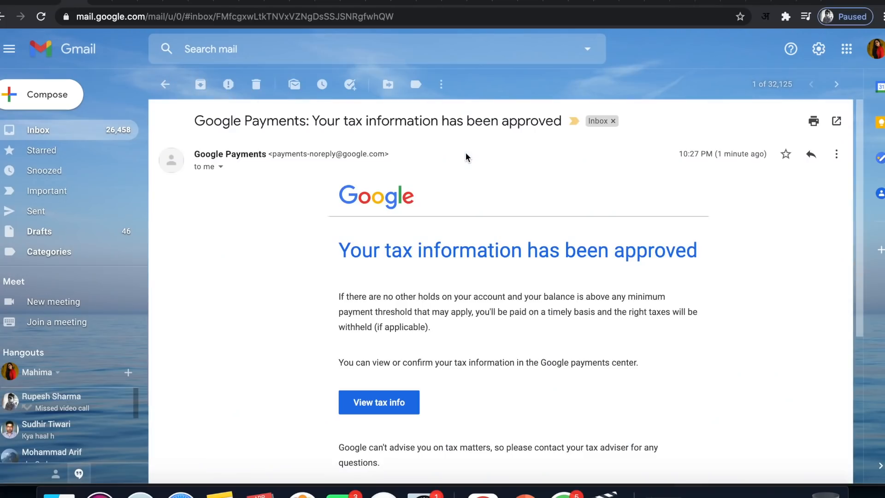
{"action": "scroll", "coordinate": [302, 216], "scroll_direction": "down", "scroll_amount": 3}
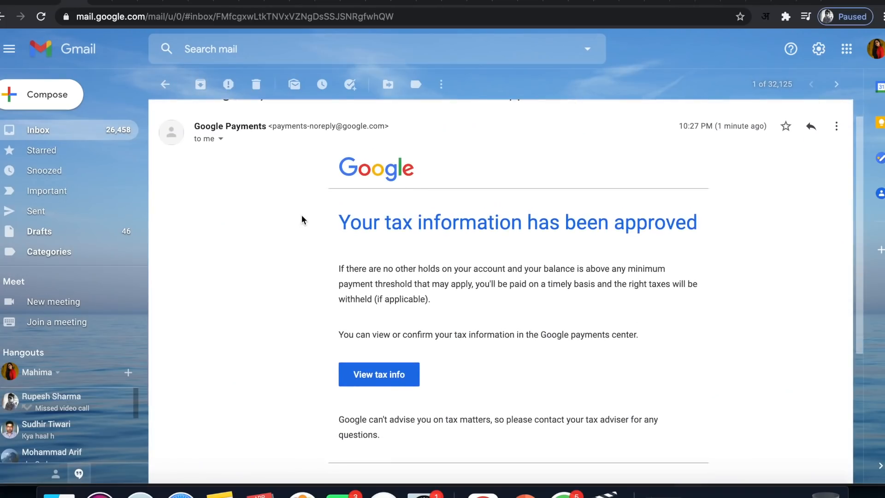
{"action": "scroll", "coordinate": [302, 216], "scroll_direction": "down", "scroll_amount": 1}
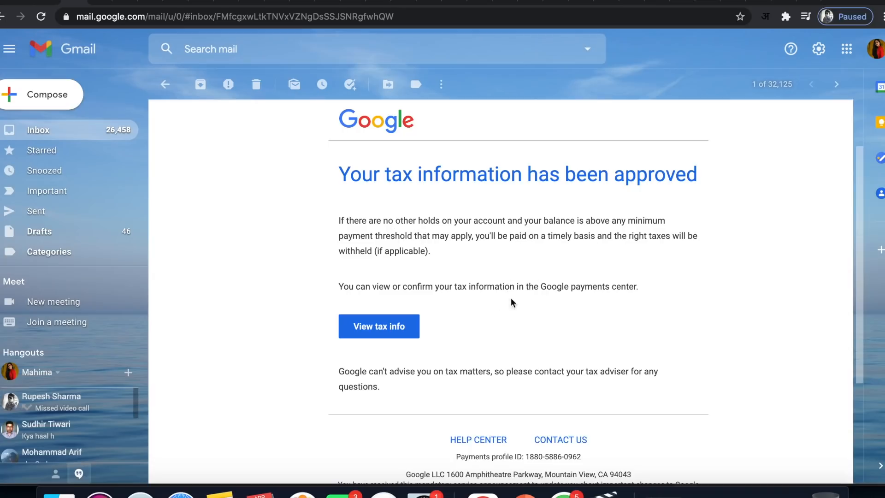
{"action": "left_click", "coordinate": [389, 335]}
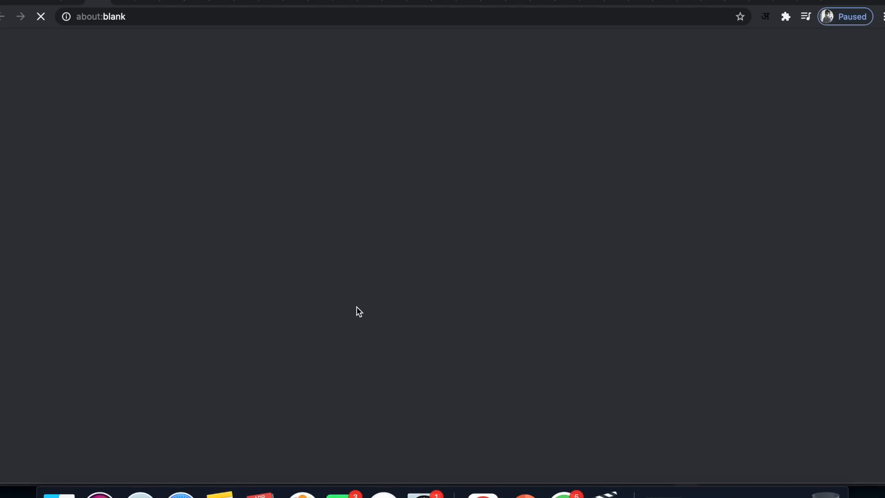
{"action": "scroll", "coordinate": [356, 306], "scroll_direction": "down", "scroll_amount": 2}
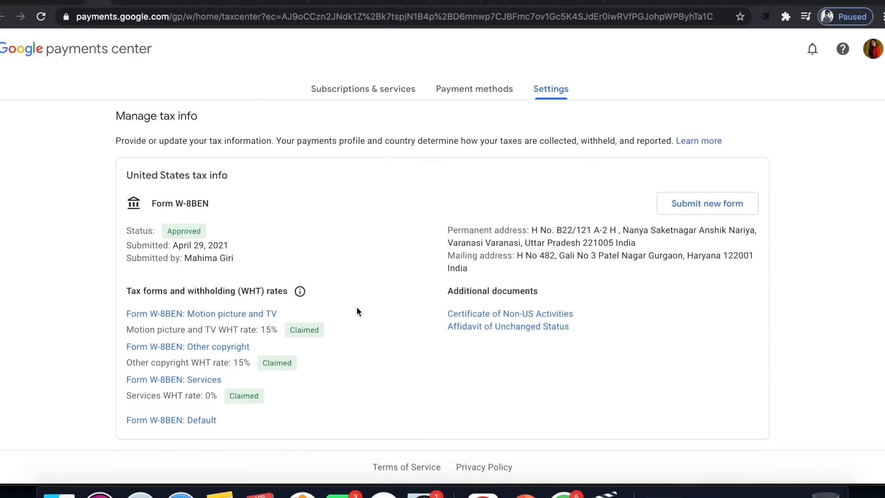